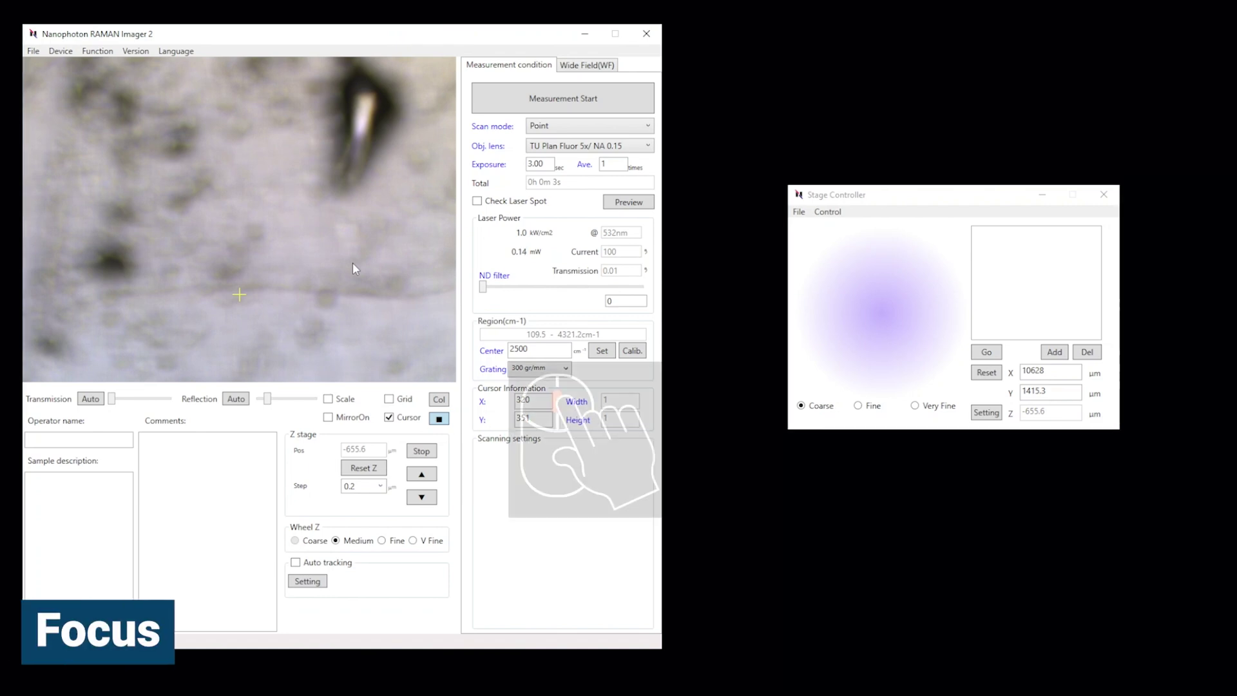
# Raise the Z stage to about -135.4 µm until the sample image is sharp.
pyautogui.scroll(1, 352, 264)
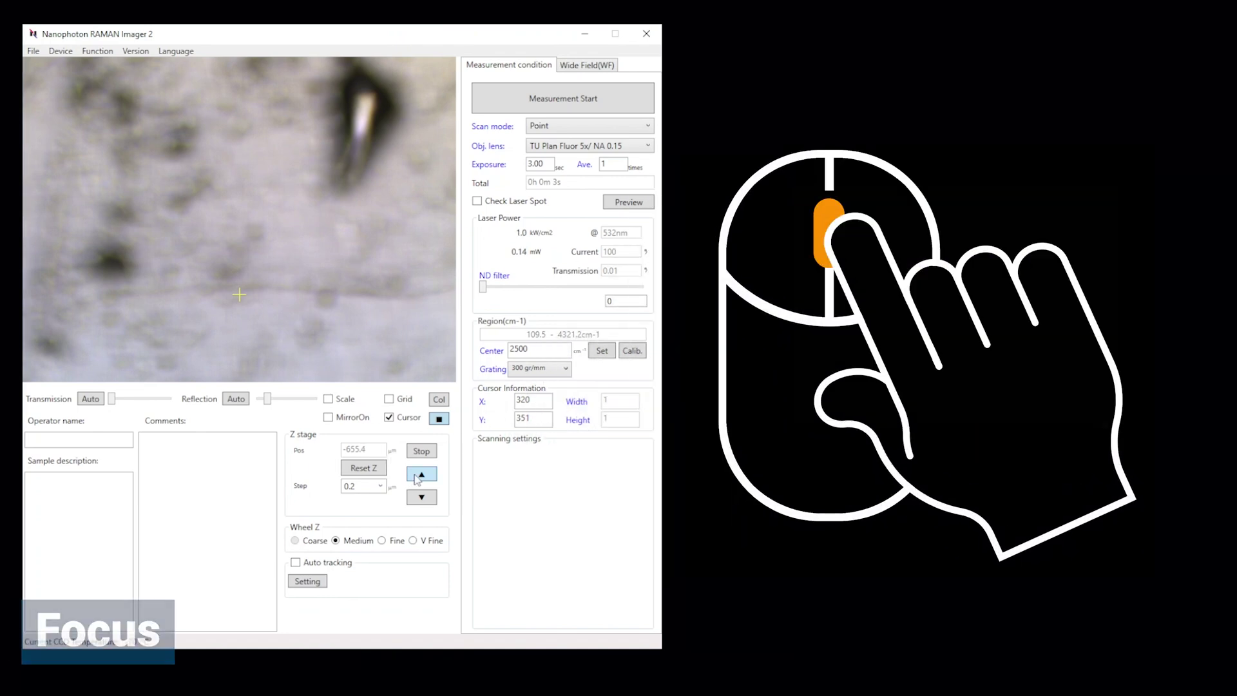
pyautogui.scroll(4, 324, 263)
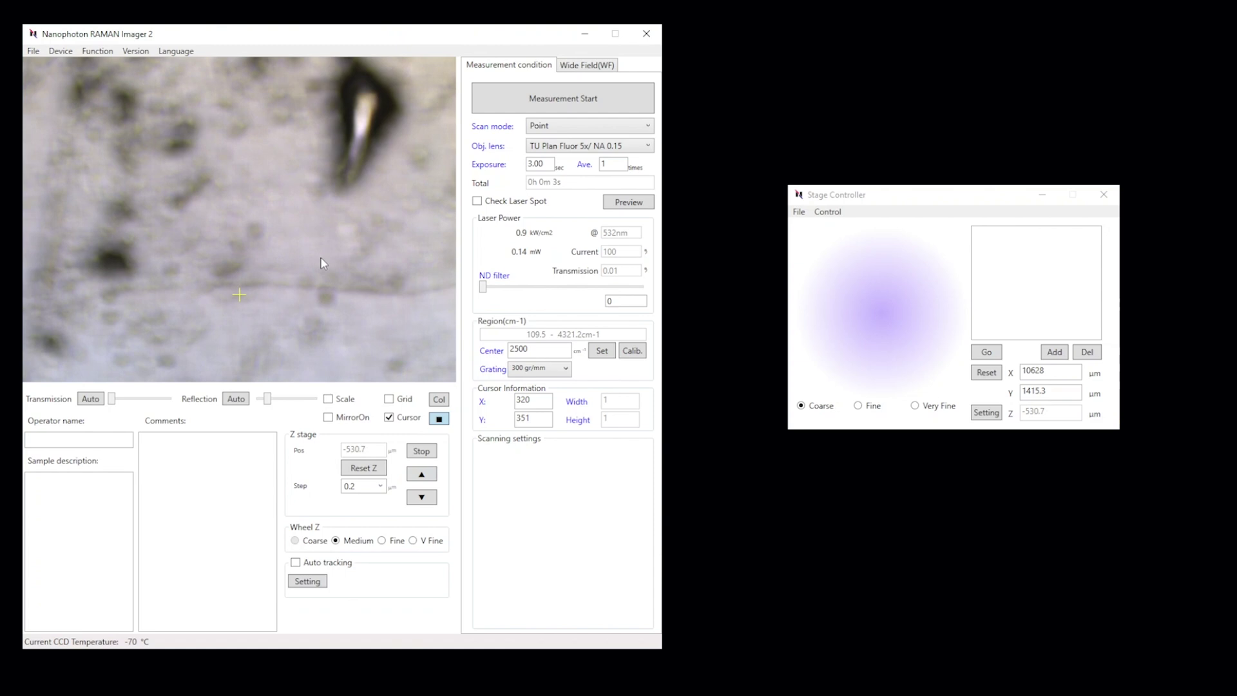
pyautogui.scroll(10, 323, 263)
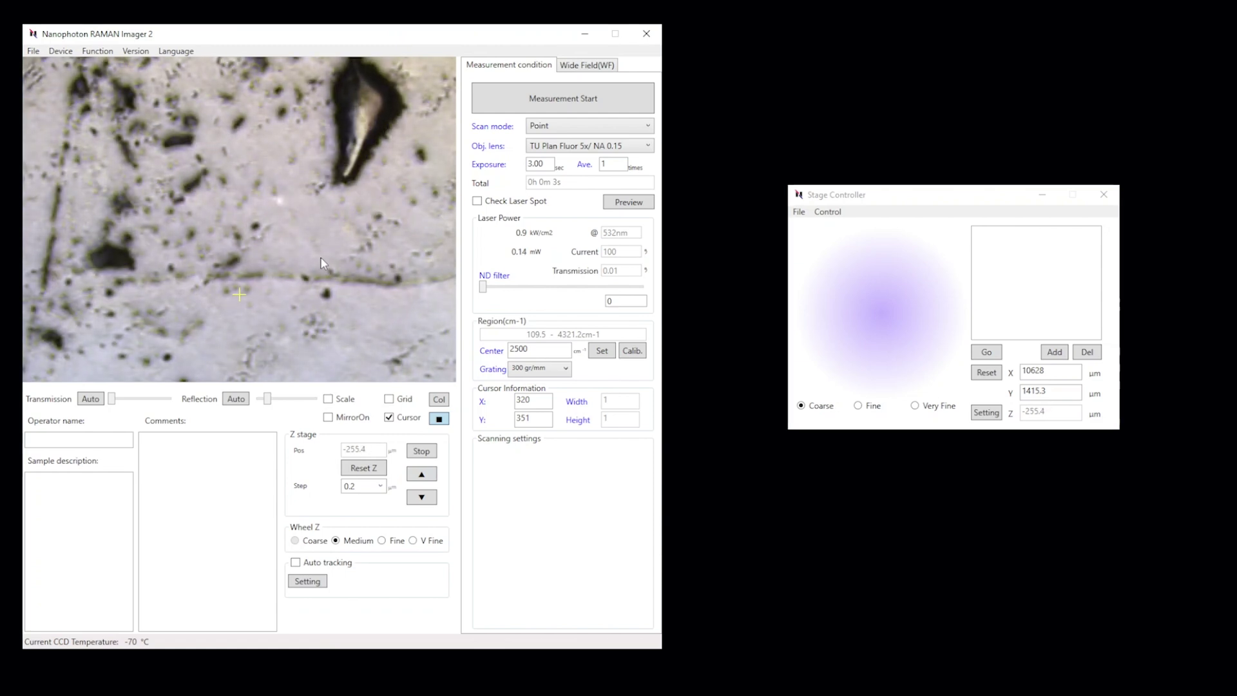
pyautogui.scroll(6, 324, 264)
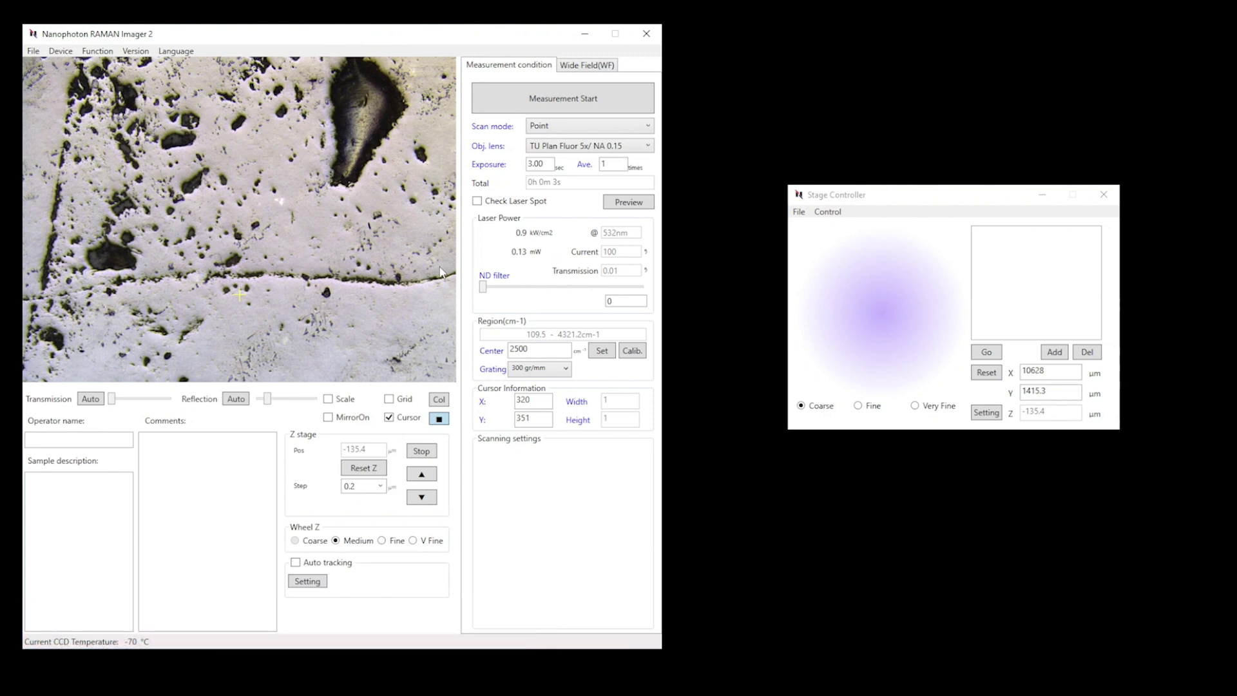
# Move the stage to another sample area and refocus at Z -75.2 µm under the 10x objective.
pyautogui.click(870, 313)
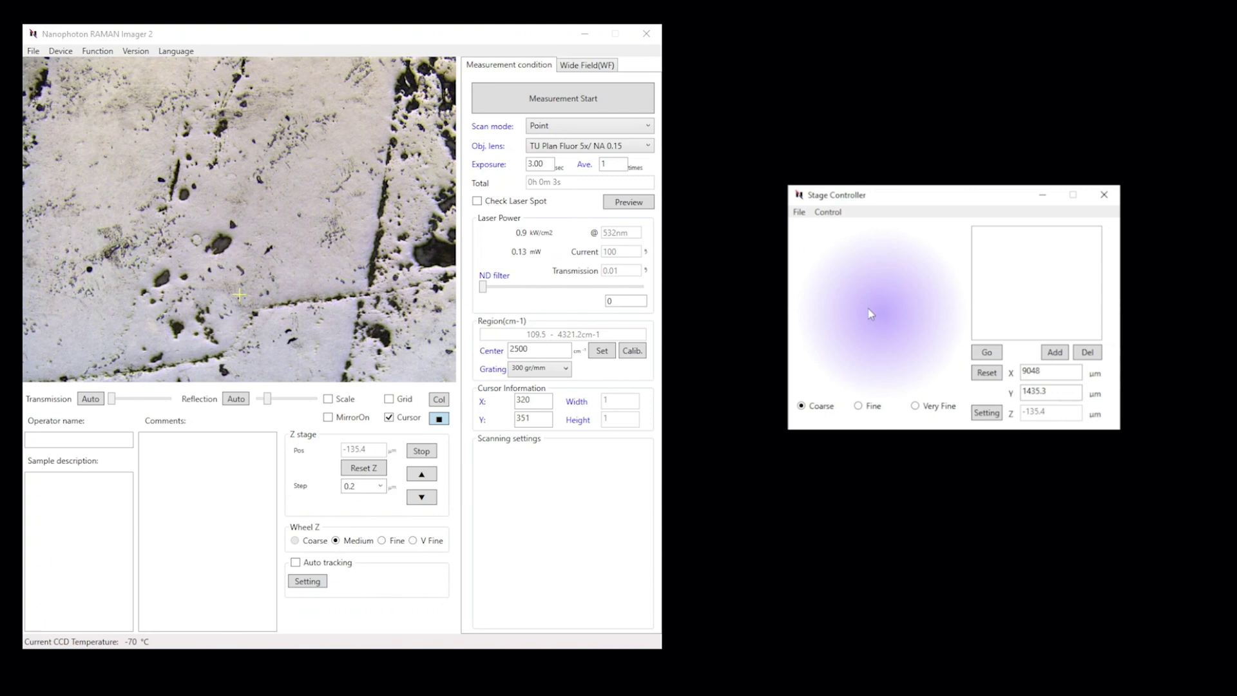
pyautogui.click(337, 171)
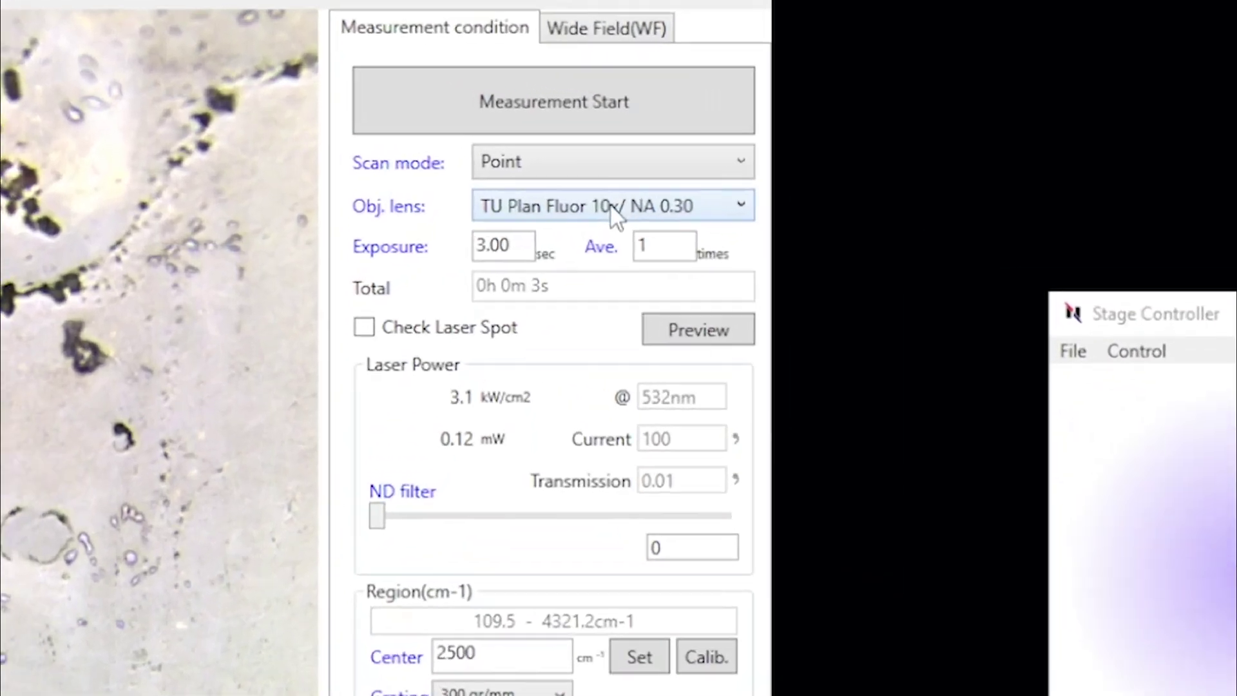
# Switch to the TU Plan Fluor 20x objective and accept the 11.7793 cm-1 silicon calibration shift.
pyautogui.click(588, 145)
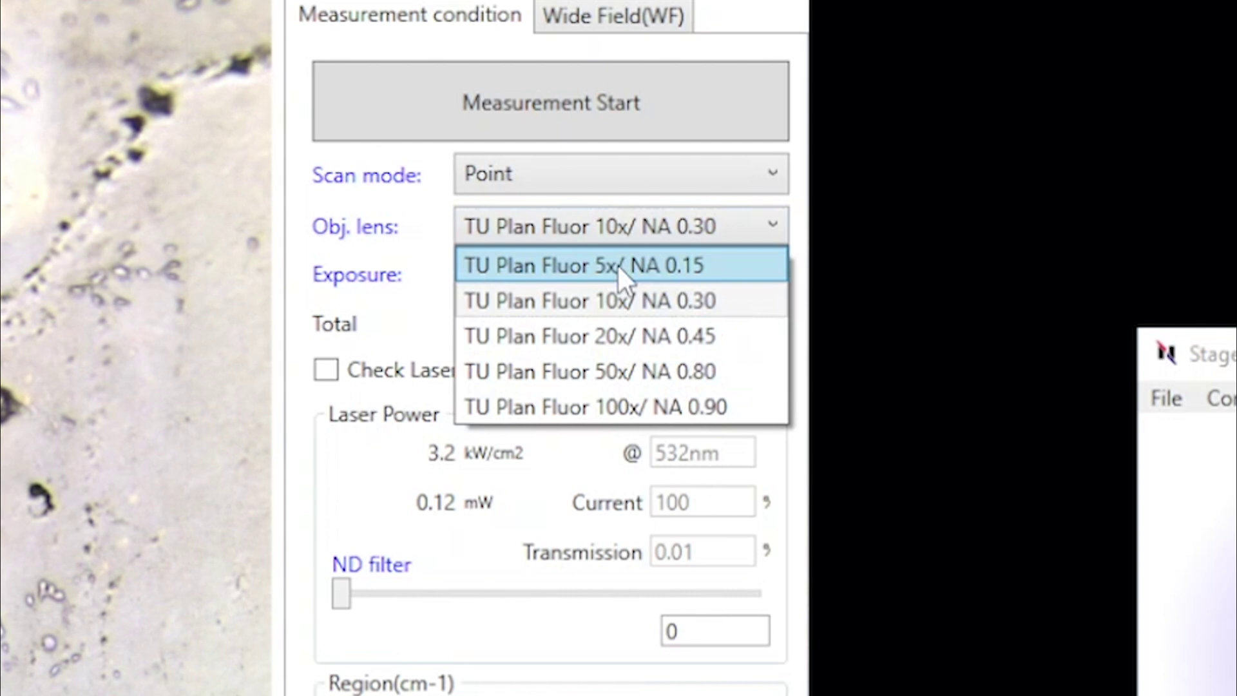
pyautogui.click(616, 340)
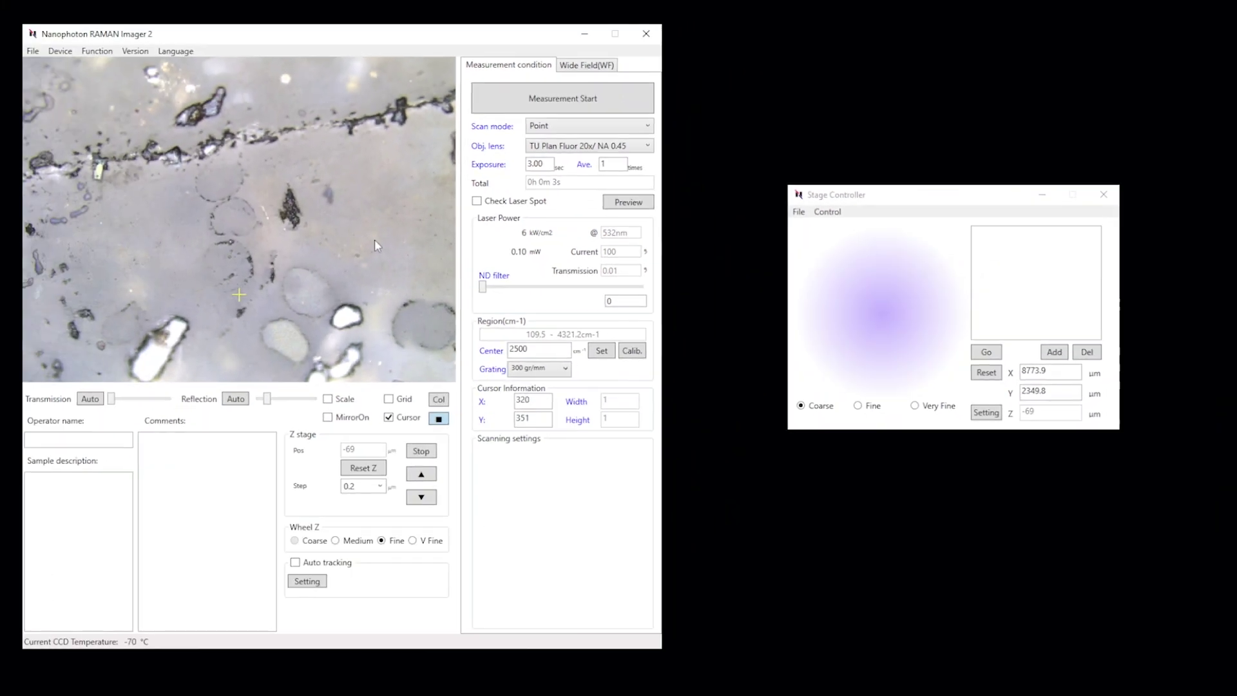
pyautogui.click(632, 351)
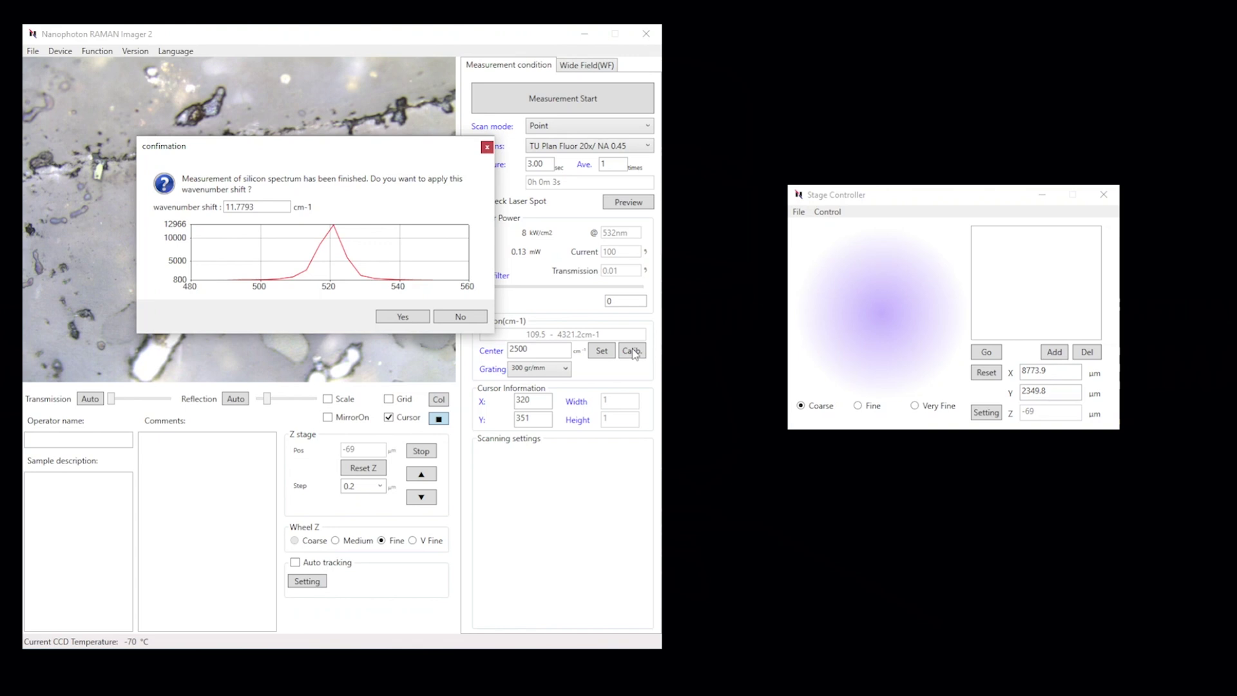
pyautogui.click(400, 317)
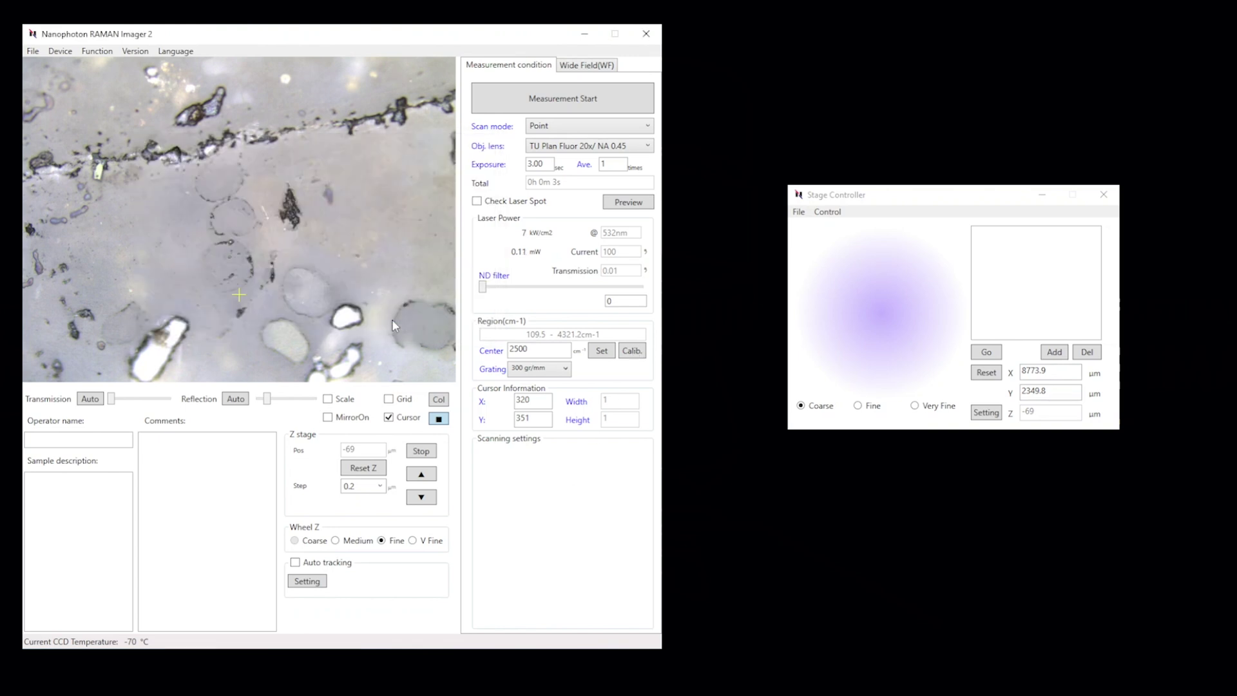
# Place the measurement point at X 307, Y 237, pause the camera, and start a spectrum preview.
pyautogui.click(230, 217)
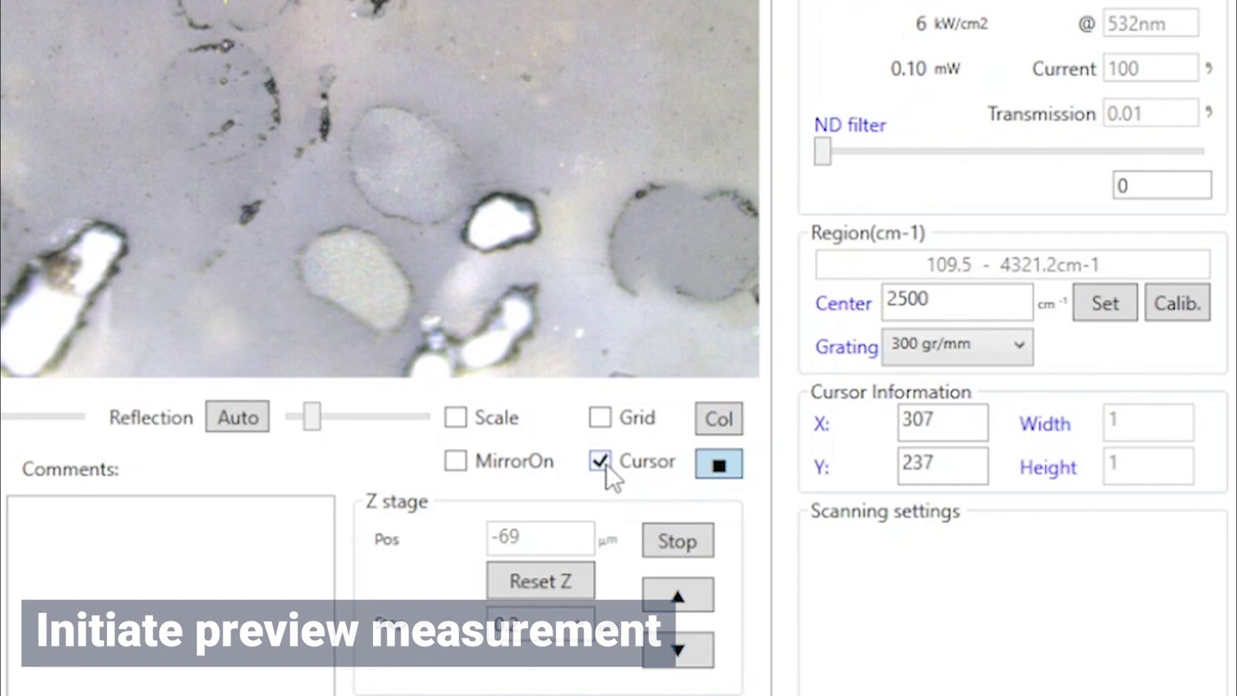
pyautogui.click(722, 467)
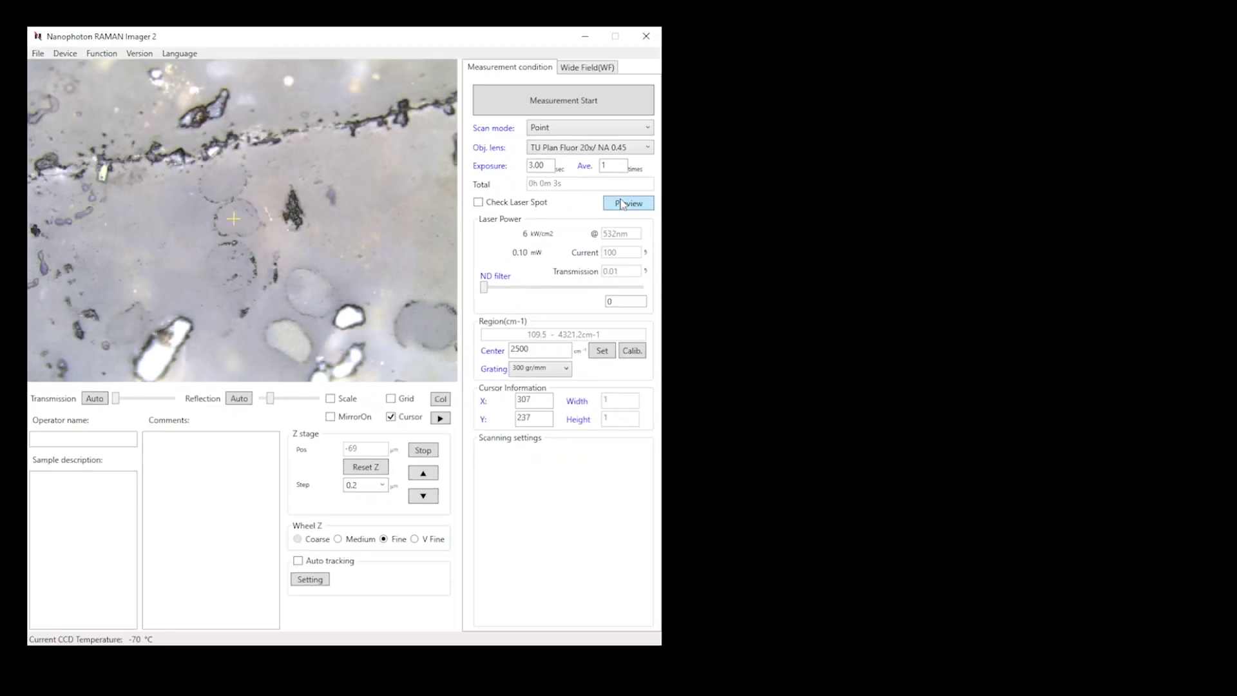
pyautogui.click(623, 204)
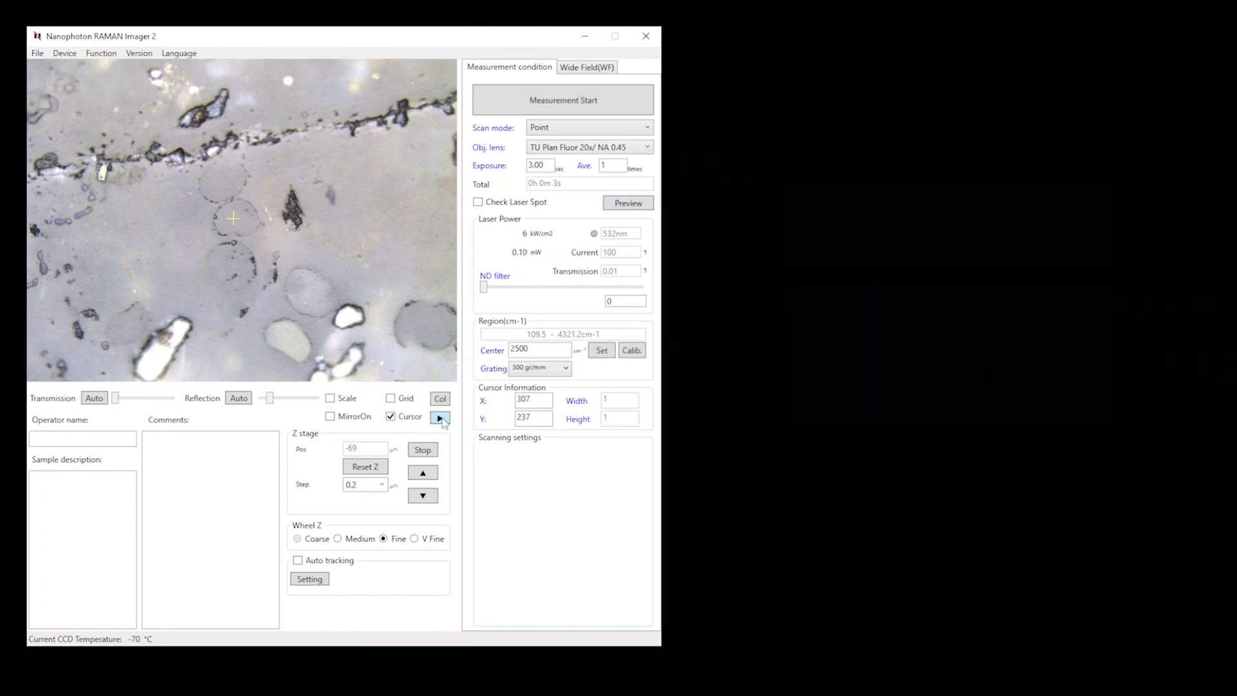
# Raise the ND filter to 197 (37.12% transmission) while watching the spectrum preview.
pyautogui.click(622, 205)
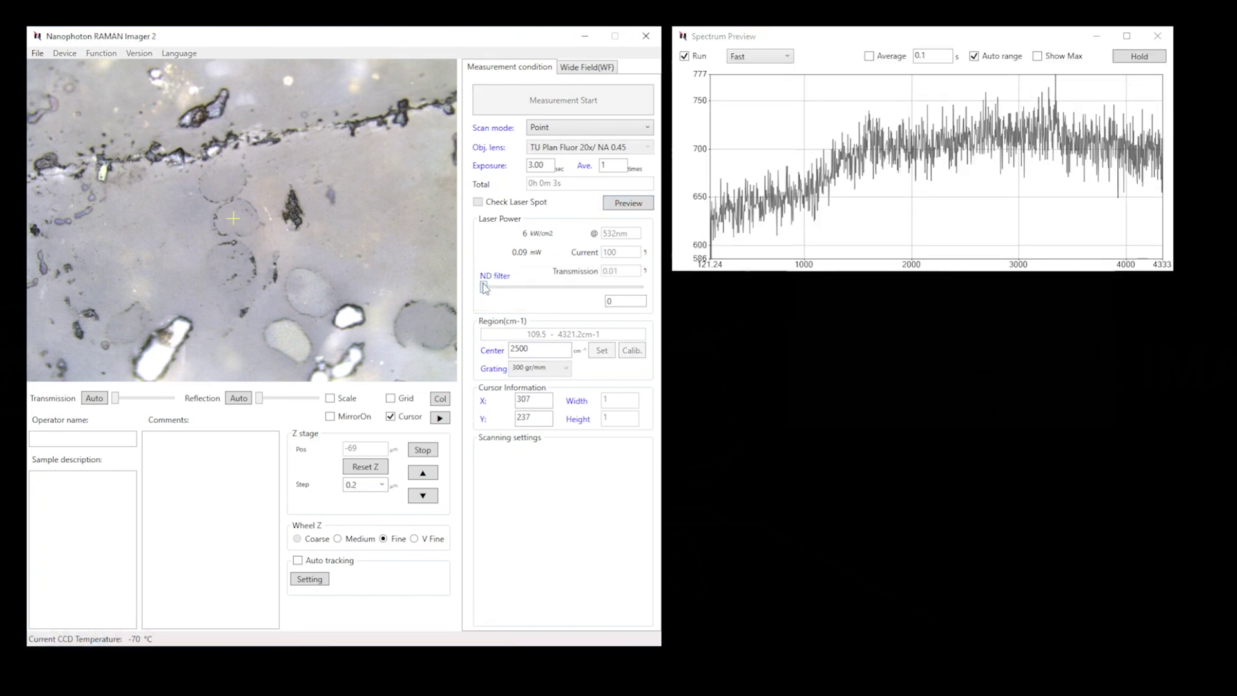
pyautogui.moveTo(484, 288); pyautogui.dragTo(554, 291)
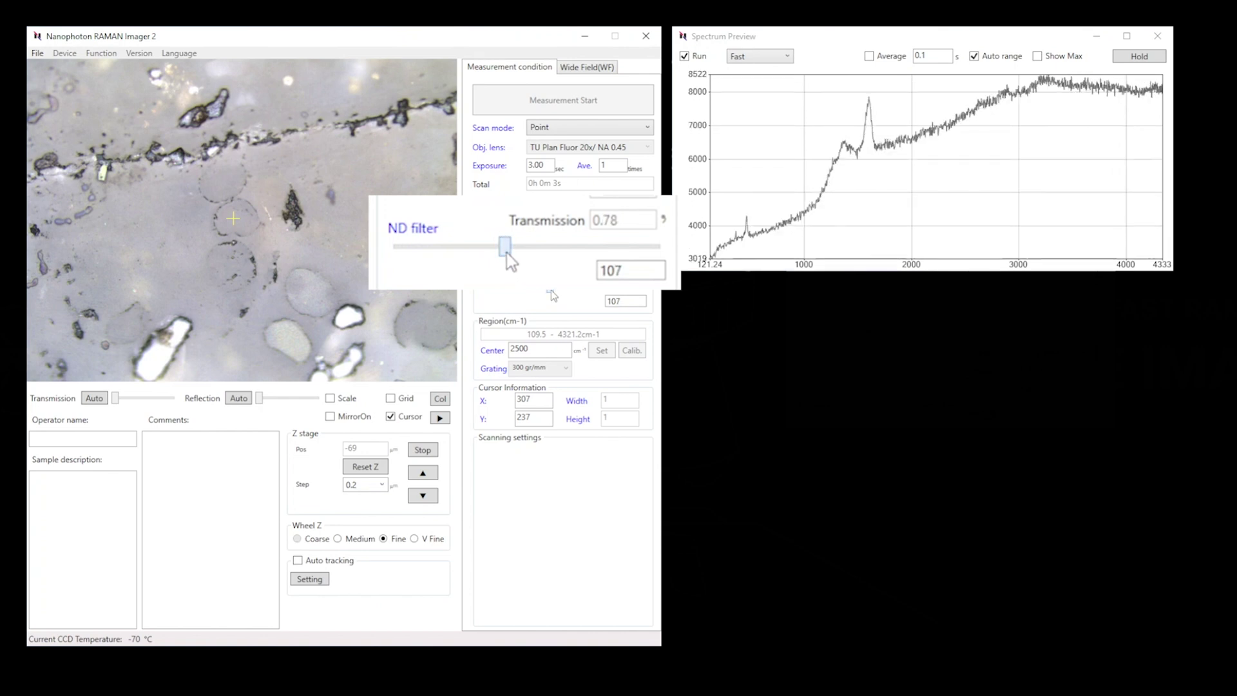
pyautogui.moveTo(552, 291); pyautogui.dragTo(580, 292)
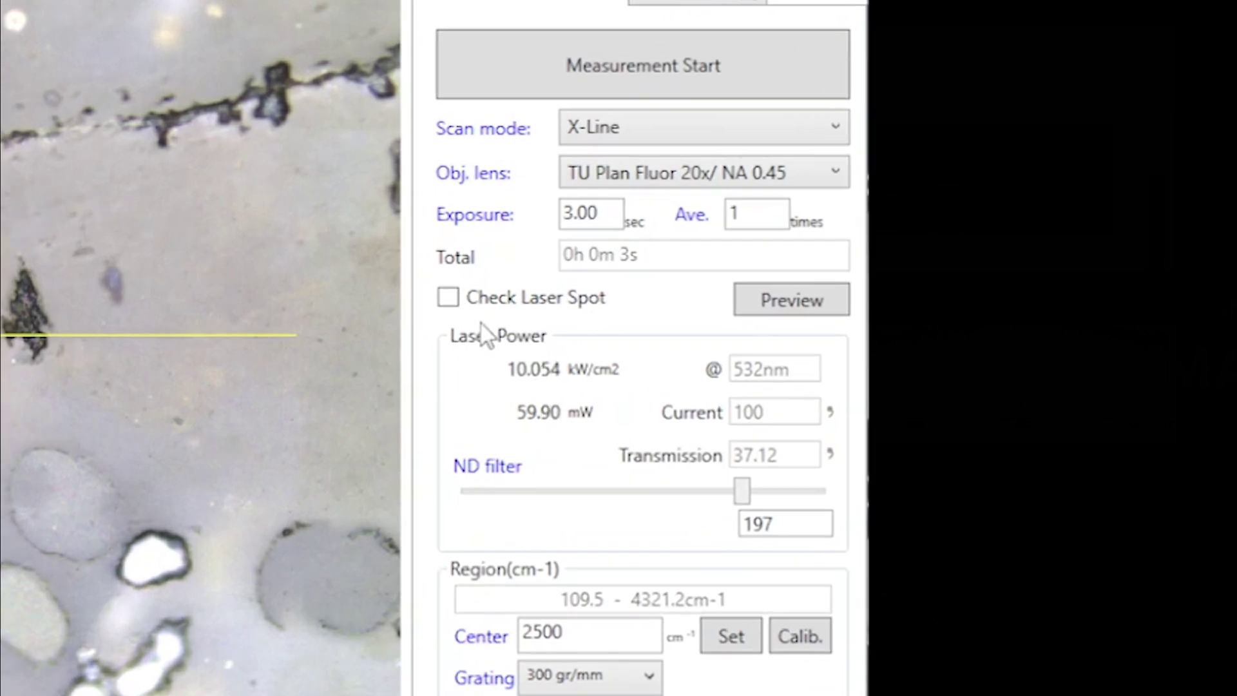
# Start a 400 × 200-pixel XY Imaging scan over a 413 × 208 µm area after editing the Y step.
pyautogui.click(601, 126)
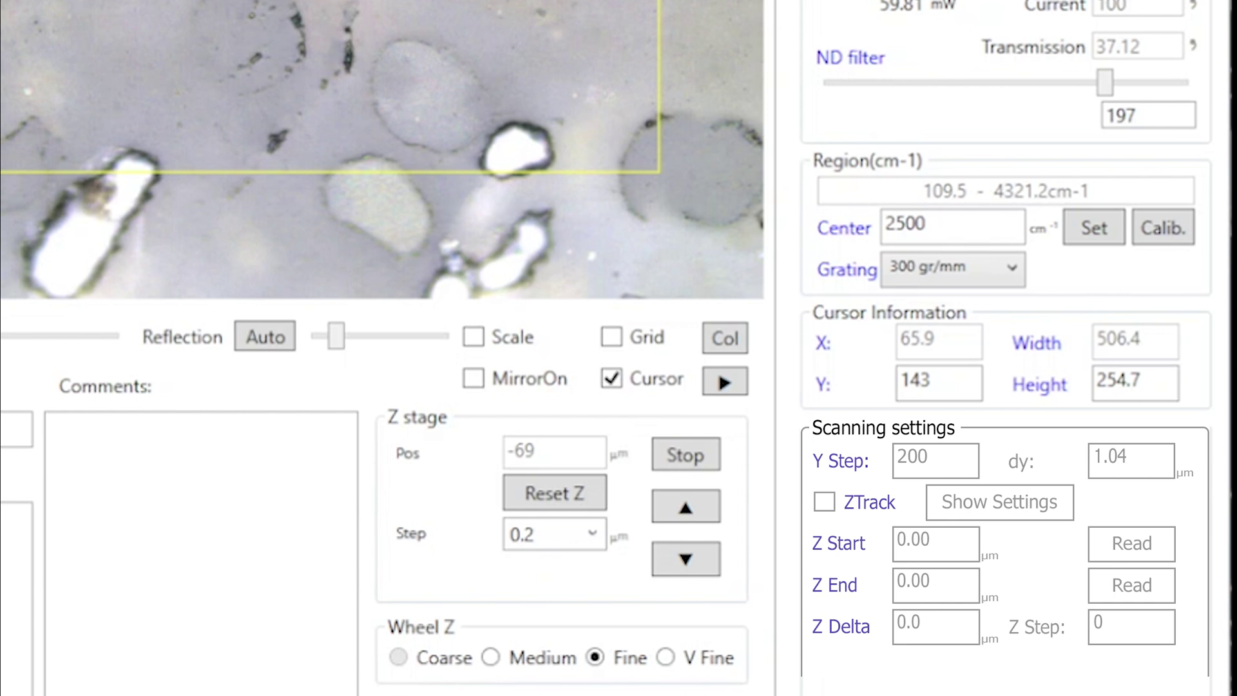
pyautogui.doubleClick(896, 461)
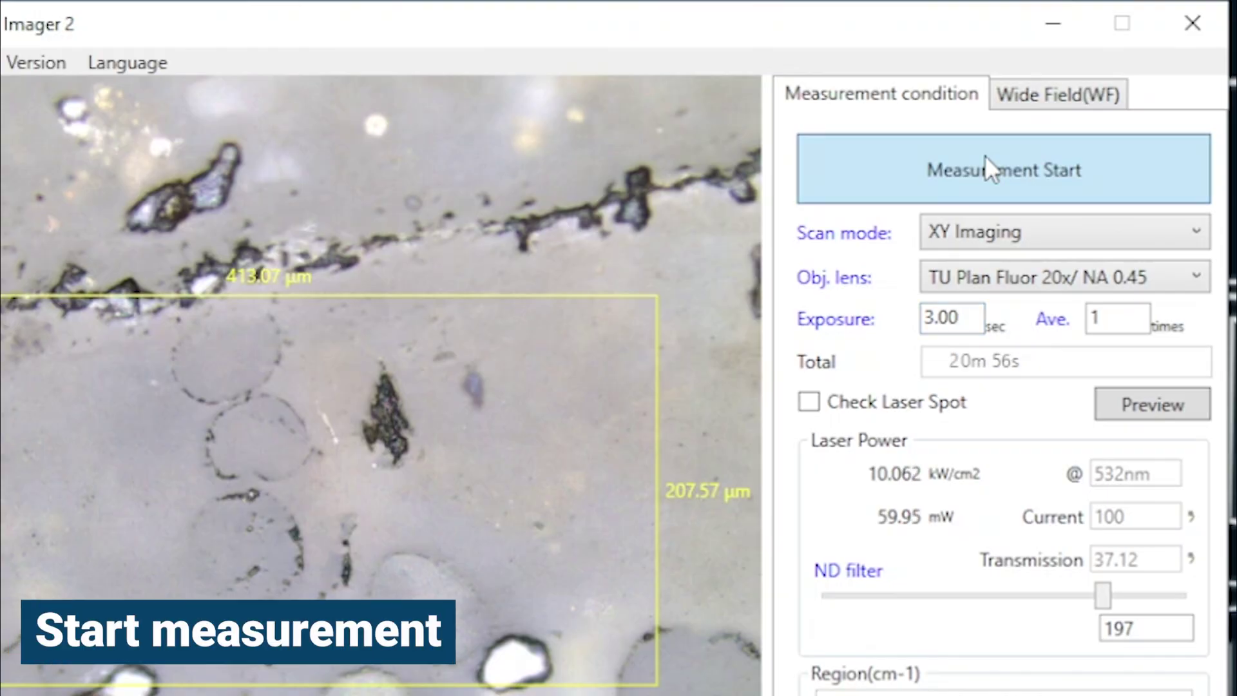
pyautogui.click(984, 156)
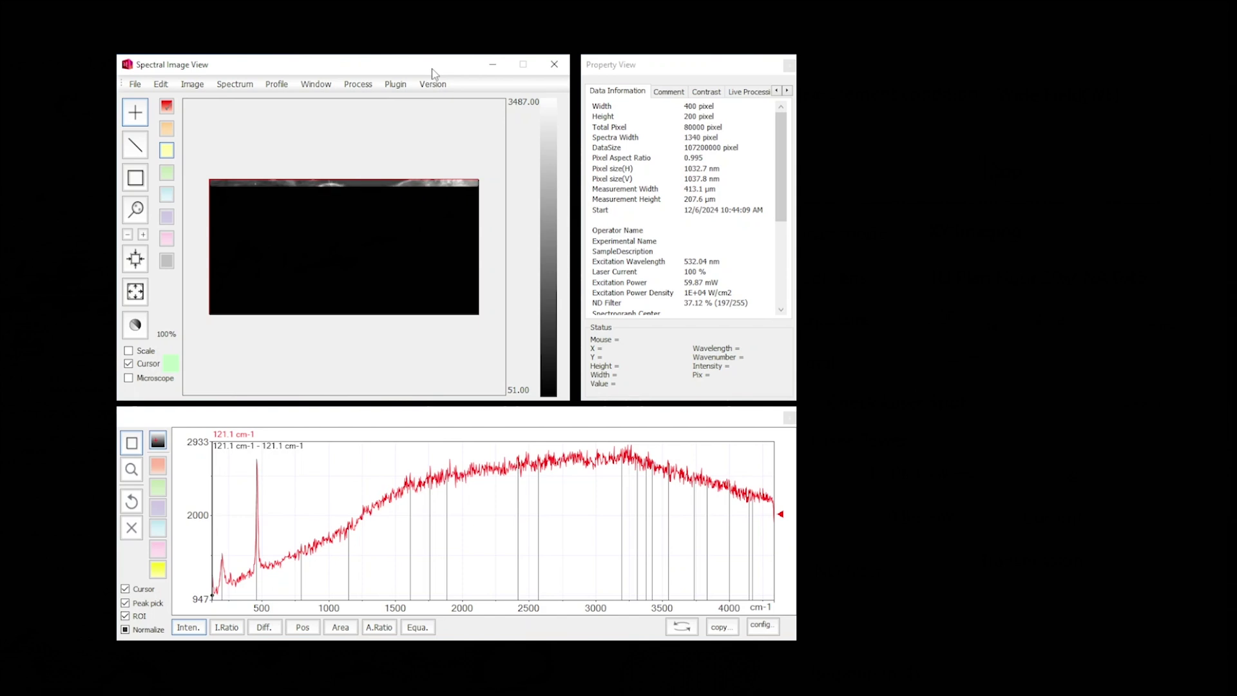
# Add a red band on the 465 cm-1 silica peak and a second band near 1600 cm-1.
pyautogui.click(366, 185)
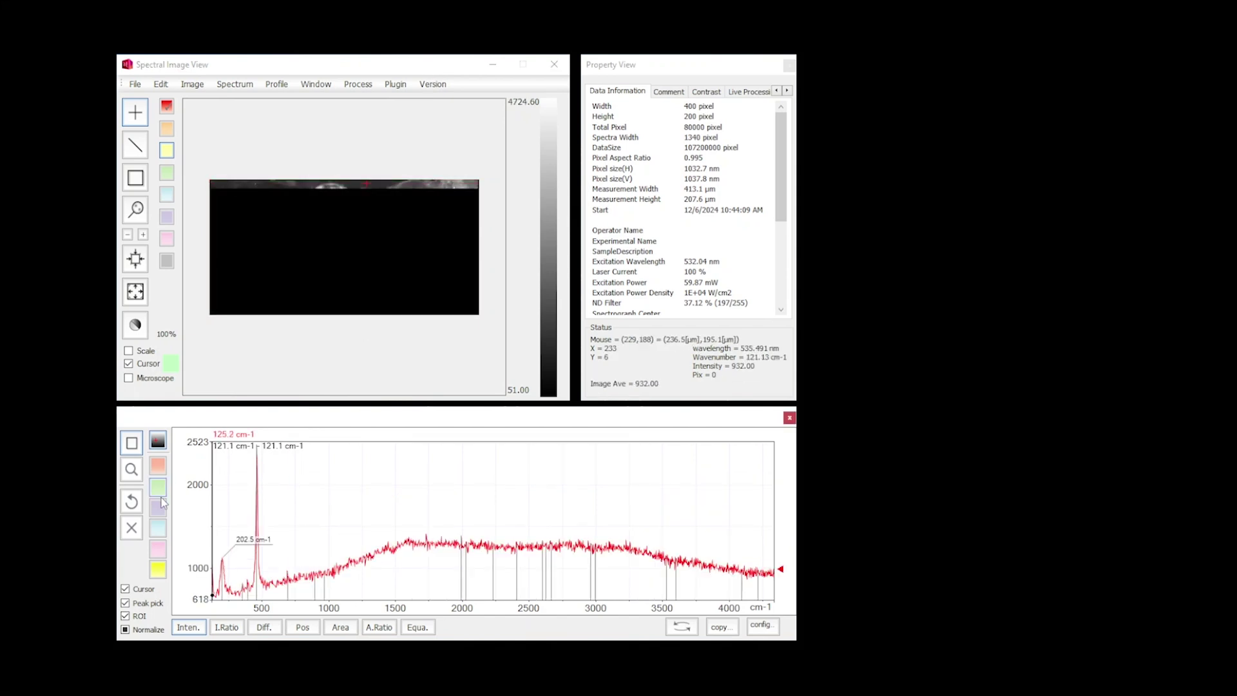
pyautogui.click(158, 466)
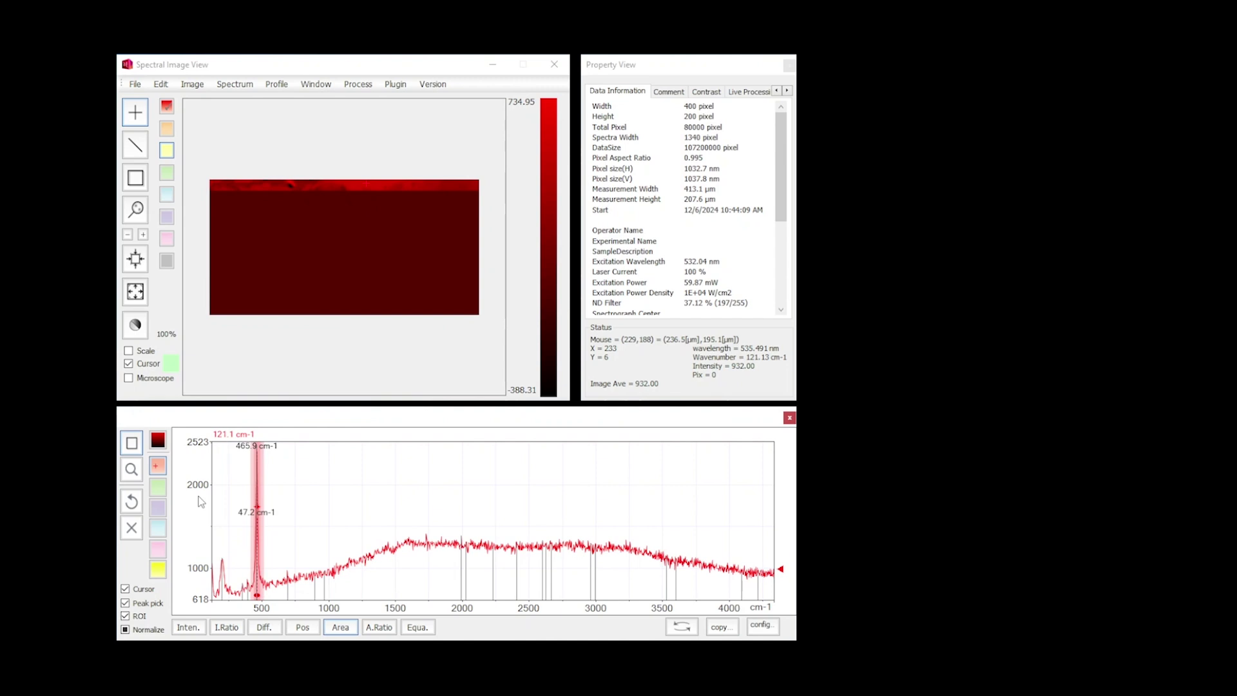
pyautogui.click(316, 189)
pyautogui.click(158, 507)
pyautogui.click(409, 513)
pyautogui.moveTo(410, 515); pyautogui.dragTo(414, 516)
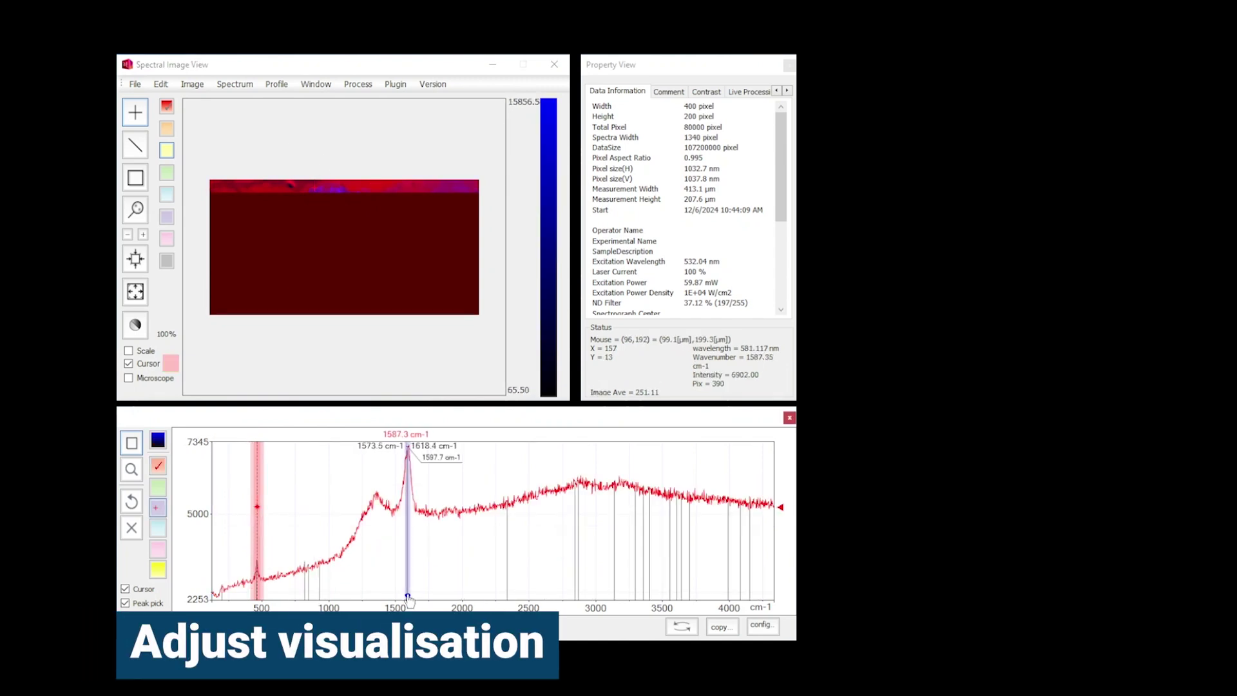
# Recolour the second band and centre it on the 1601 cm-1 peak.
pyautogui.scroll(2, 414, 515)
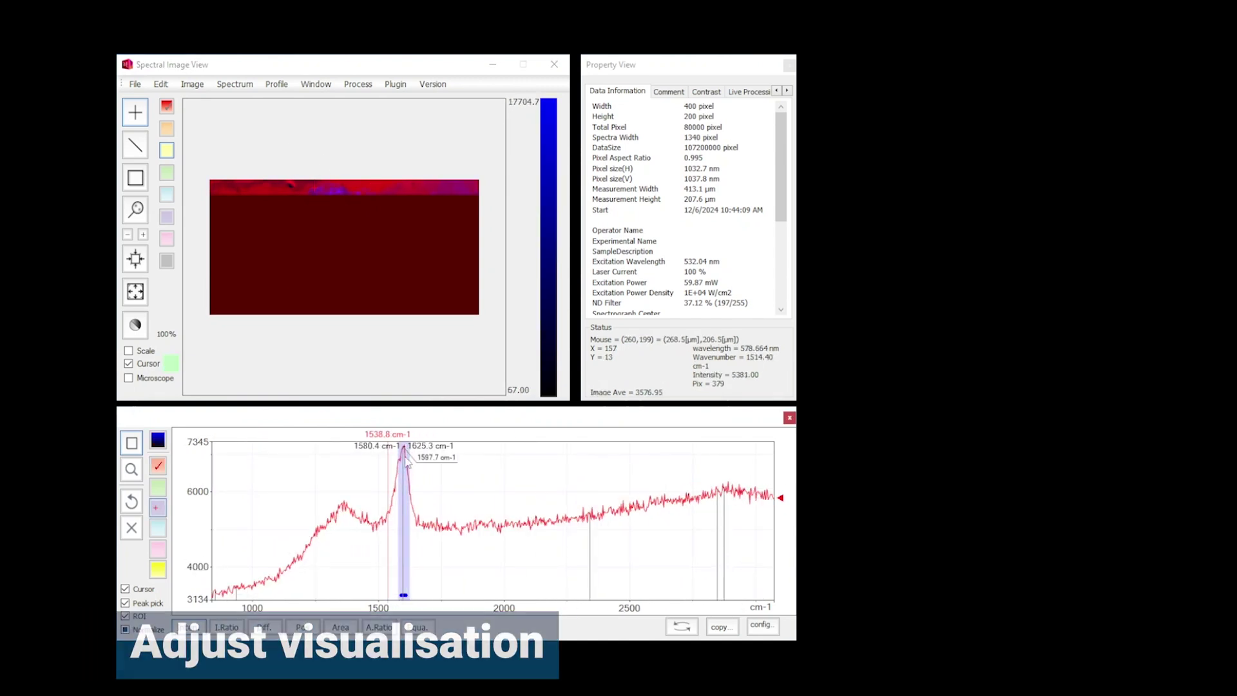
pyautogui.scroll(-2, 497, 532)
pyautogui.click(158, 528)
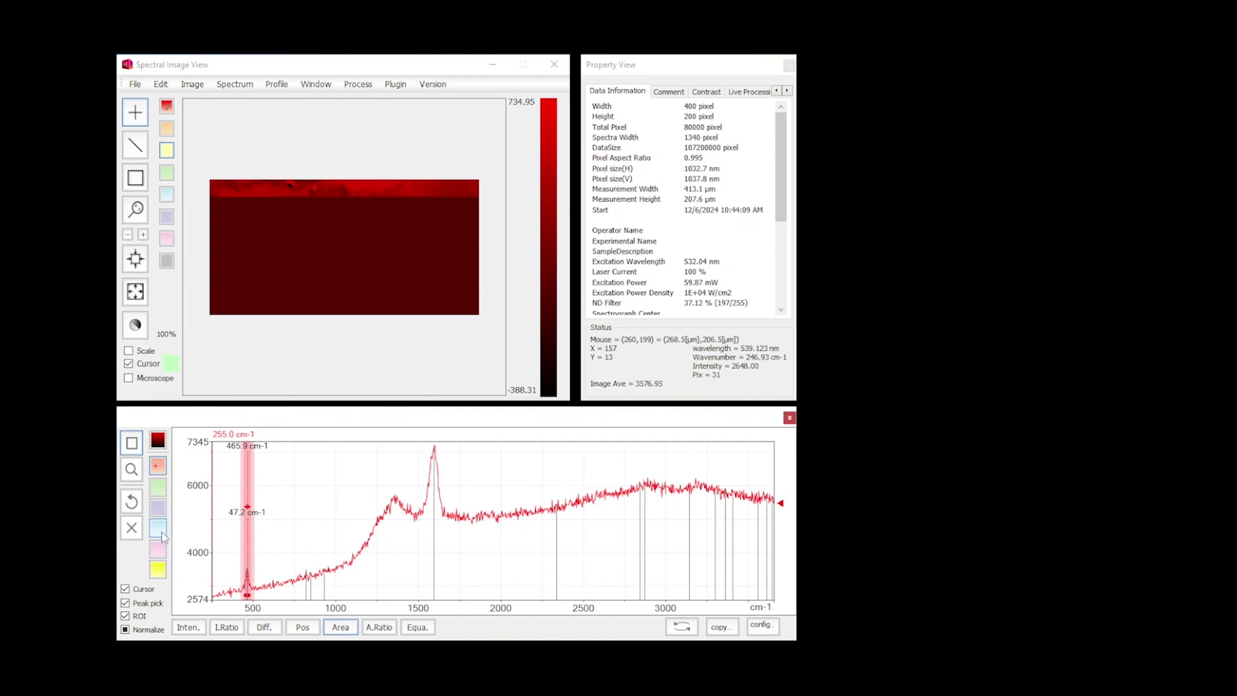
pyautogui.click(432, 516)
pyautogui.moveTo(433, 600); pyautogui.dragTo(436, 596)
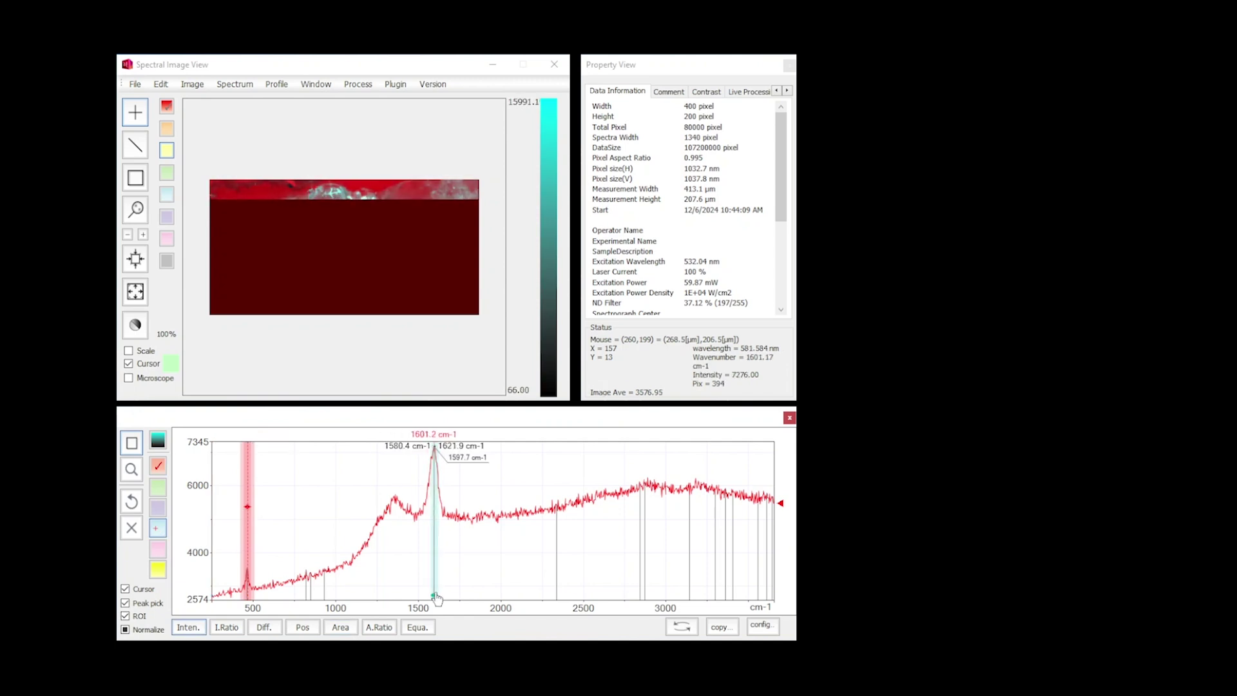
pyautogui.scroll(-1, 435, 580)
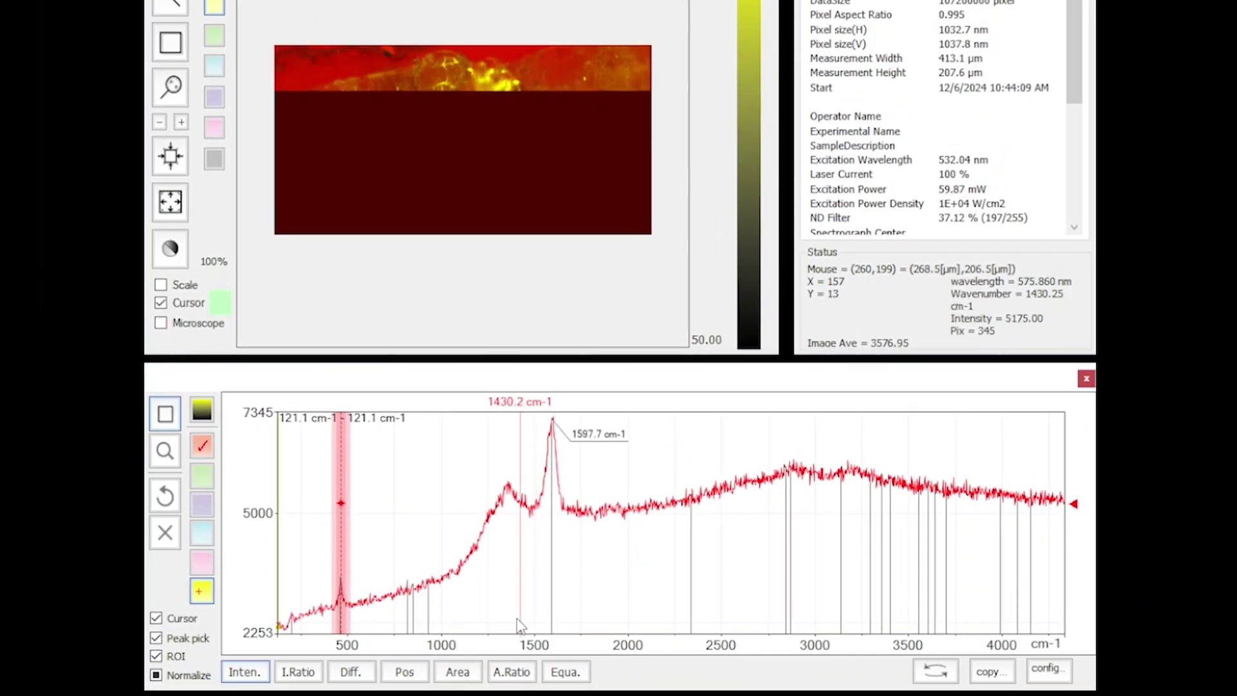
# Shift the yellow band to centre at 1604.6 cm-1 with about 55 cm-1 width.
pyautogui.moveTo(559, 564); pyautogui.dragTo(564, 635)
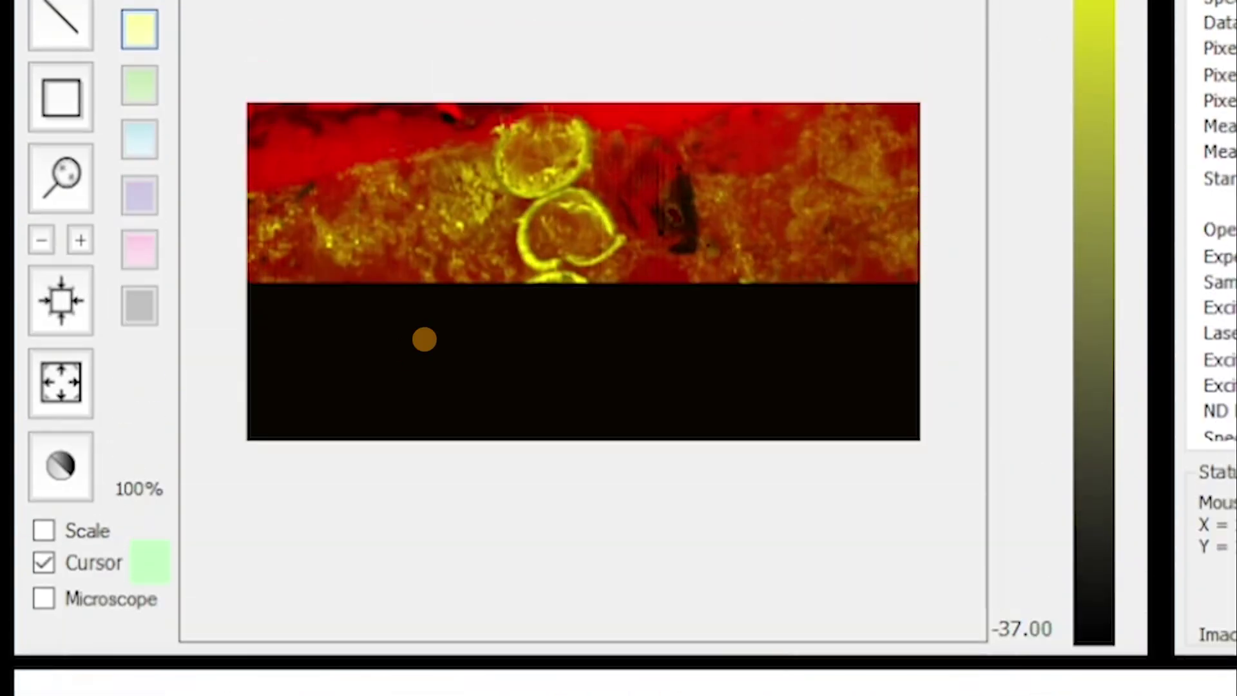
# Inspect the map showing organic matter as yellow rings and patches among red silica.
pyautogui.click(529, 261)
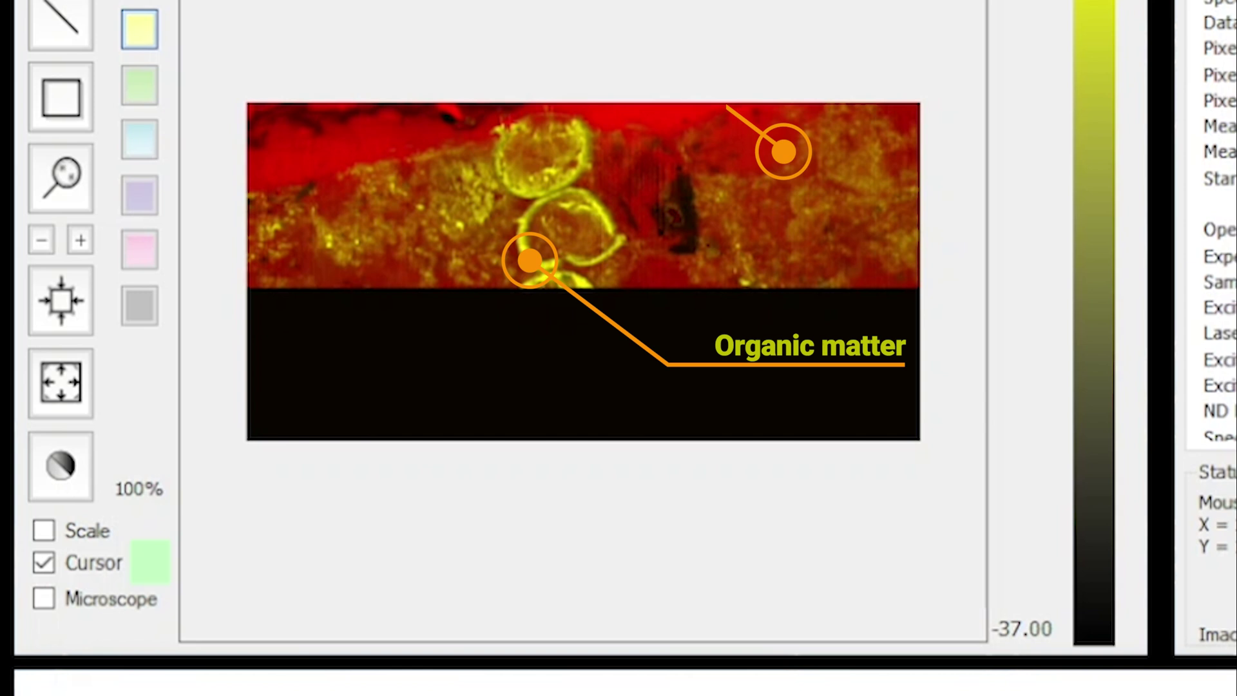